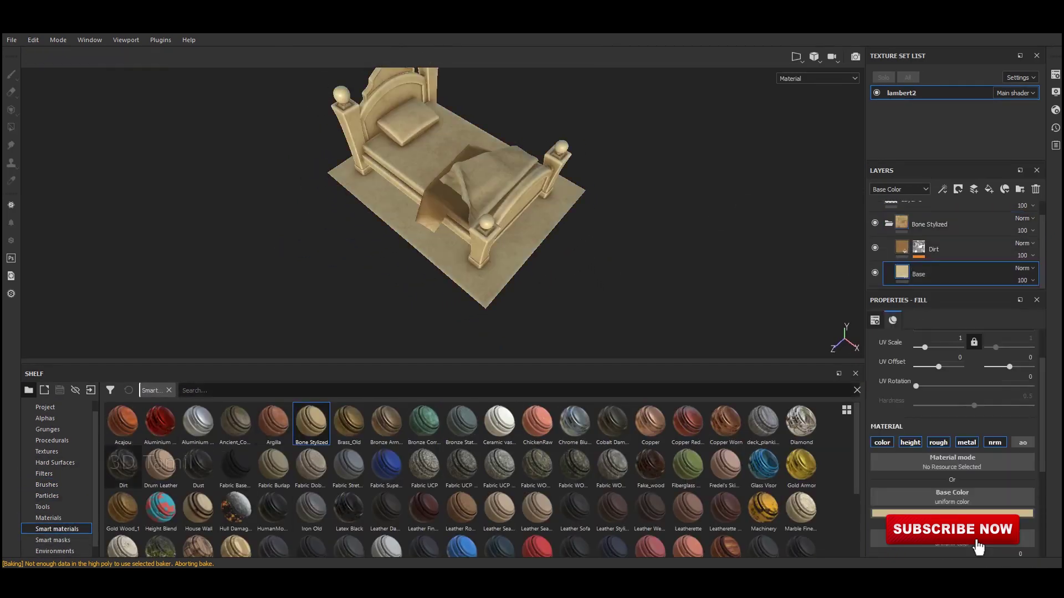
# - Search the shelf for 'wo' to find the Wood material for the bed
pyautogui.write('o')
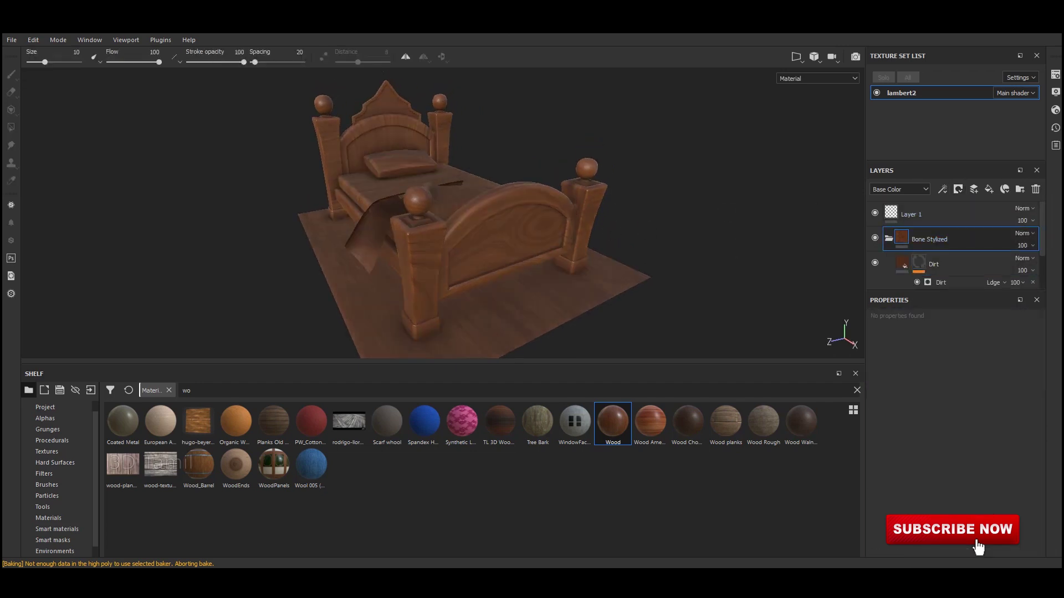
# - Give Bone Stylized a black mask and polygon-fill only the bed frame parts
pyautogui.click(984, 215)
pyautogui.press('4')
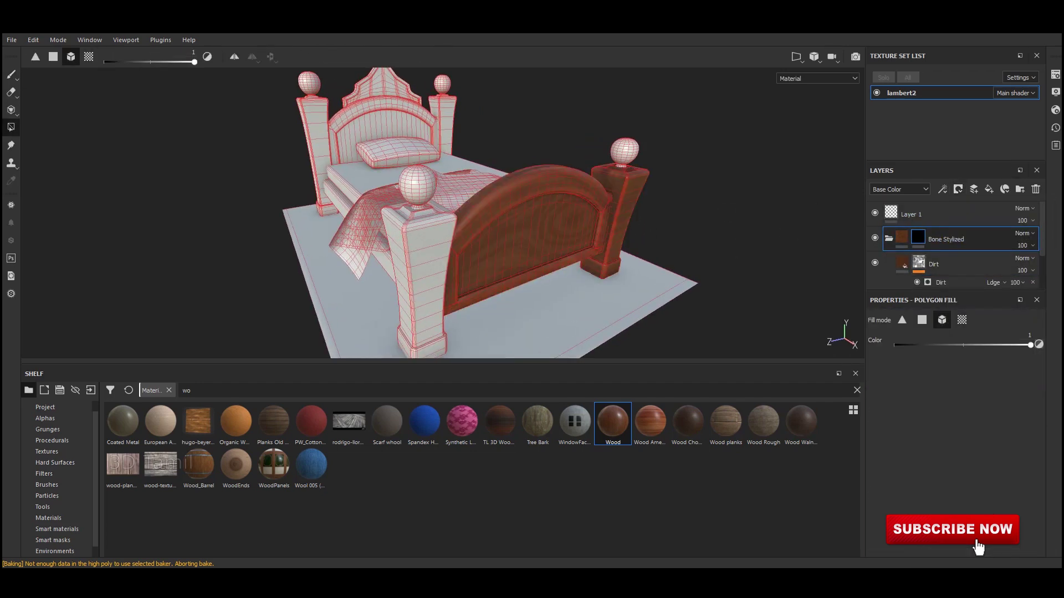
pyautogui.scroll(-3, 523, 227)
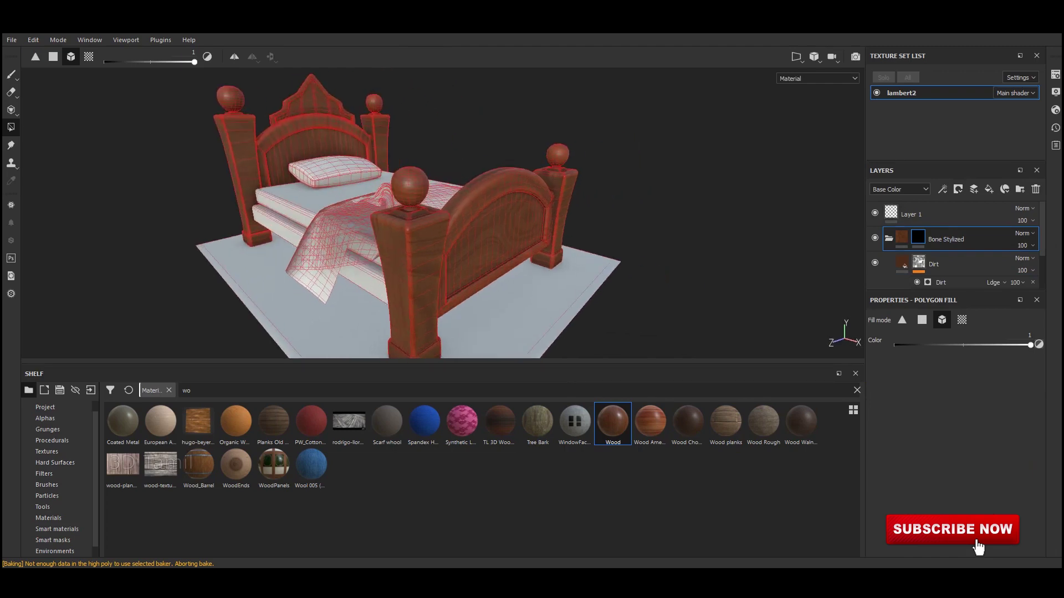
pyautogui.press('1')
pyautogui.keyDown('alt'); pyautogui.moveTo(523, 228); pyautogui.dragTo(609, 233); pyautogui.keyUp('alt')
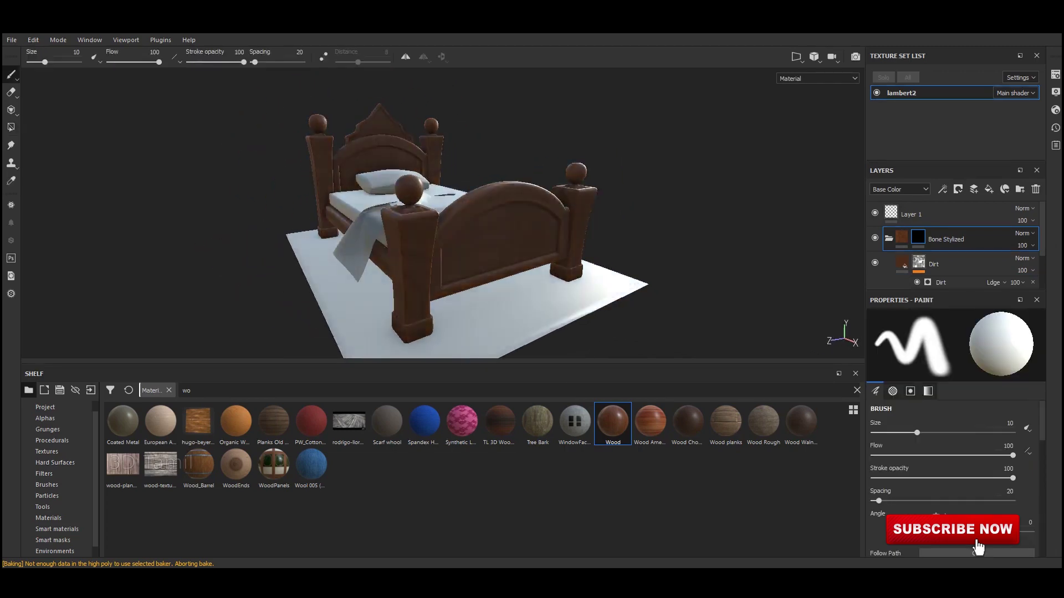
# - Raise the wood Base layer's UV Scale to make the grain finer
pyautogui.click(919, 274)
pyautogui.moveTo(925, 402); pyautogui.dragTo(948, 402)
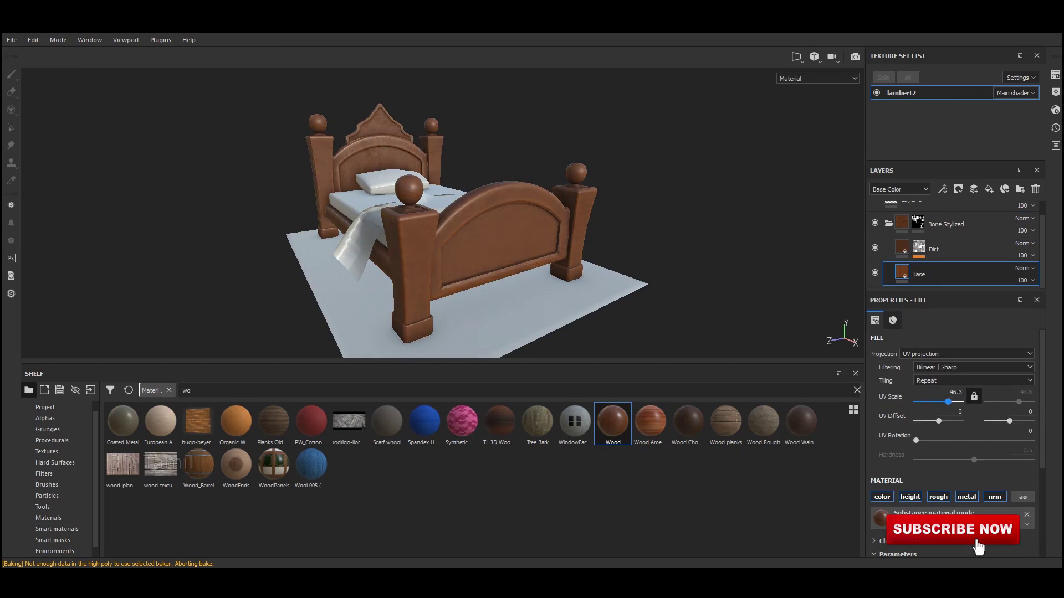
pyautogui.scroll(3, 488, 213)
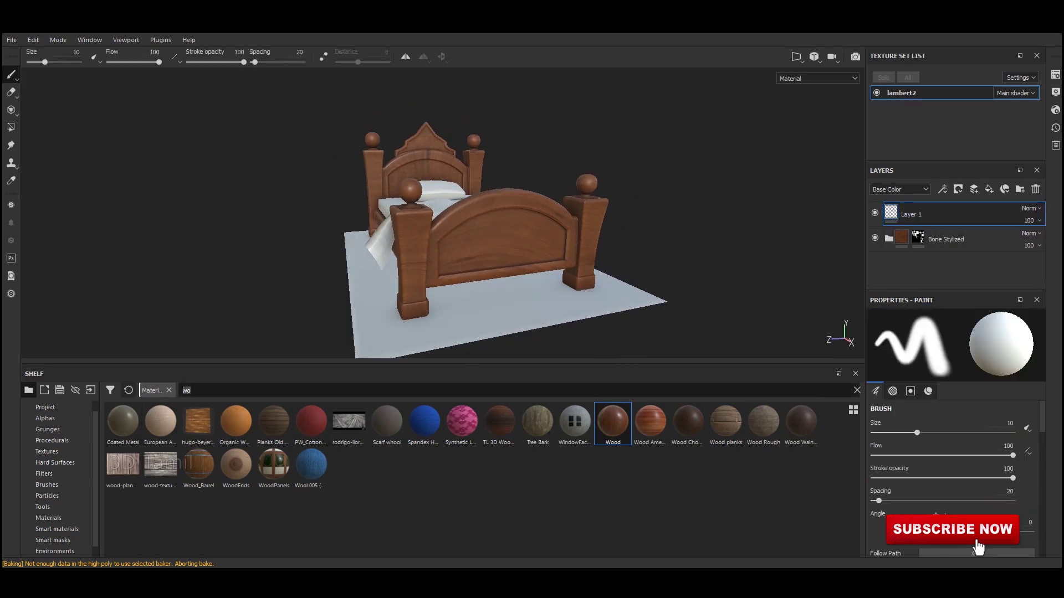
# - Browse the Materials shelf and orbit the bed view
pyautogui.scroll(-3, 482, 480)
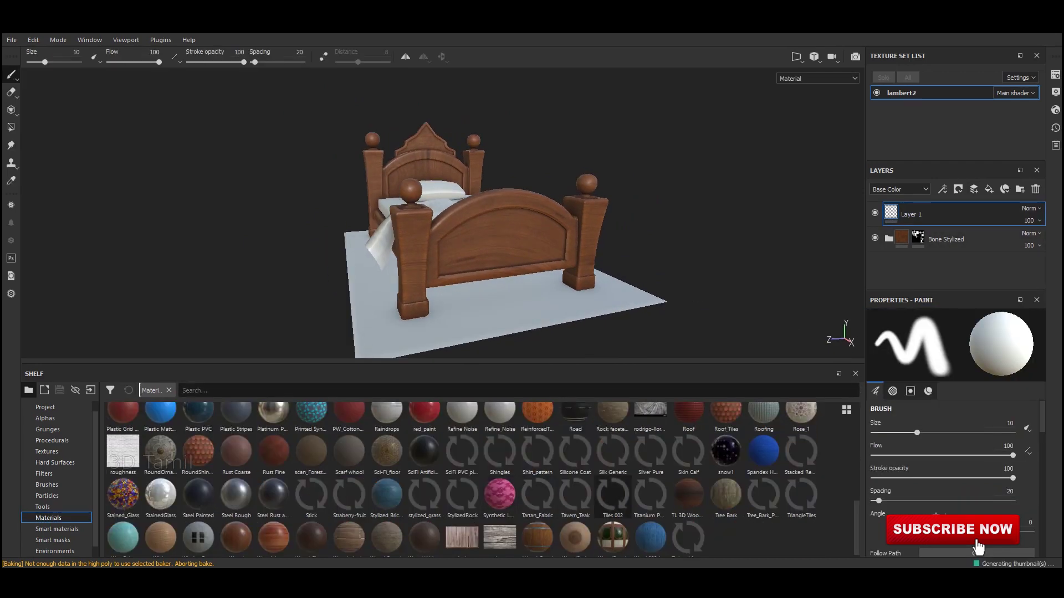
pyautogui.keyDown('alt'); pyautogui.moveTo(582, 214); pyautogui.dragTo(638, 231); pyautogui.keyUp('alt')
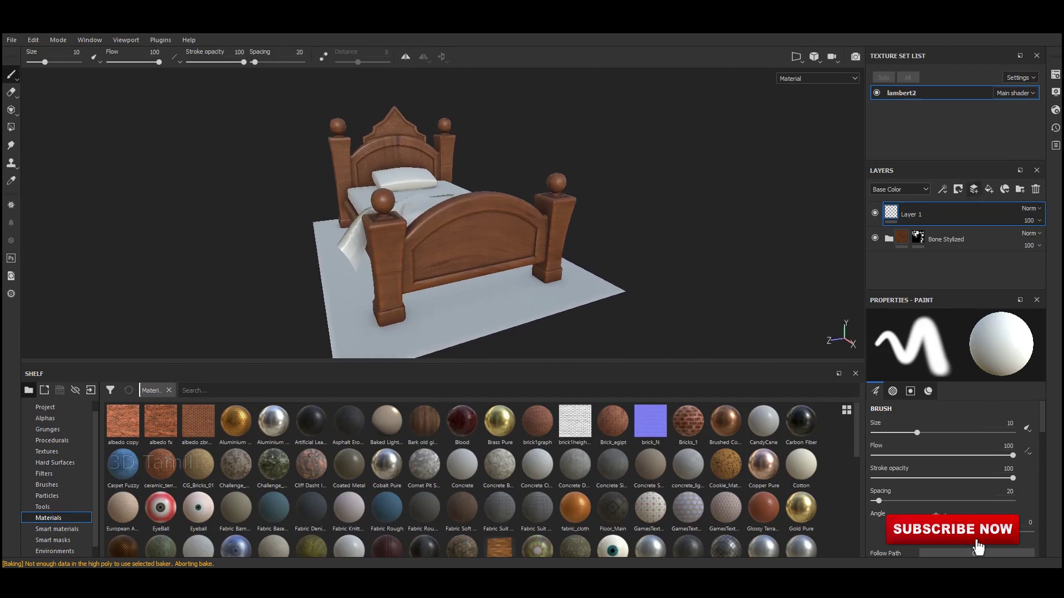
pyautogui.scroll(-3, 482, 481)
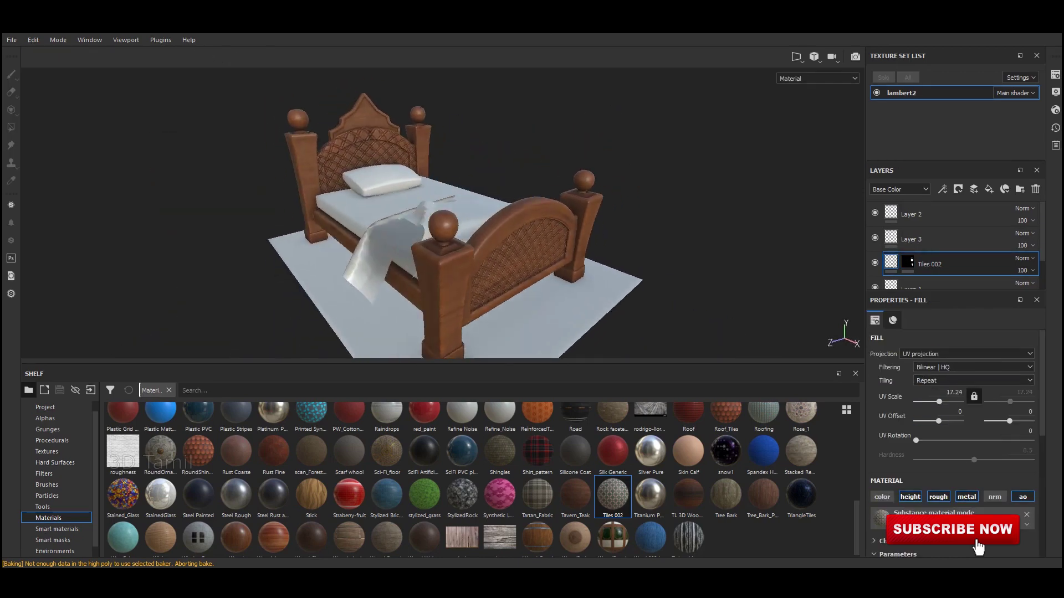
# - In the 2D UV view, polygon-fill the footboard panel islands in the Tiles 002 mask
pyautogui.press('4')
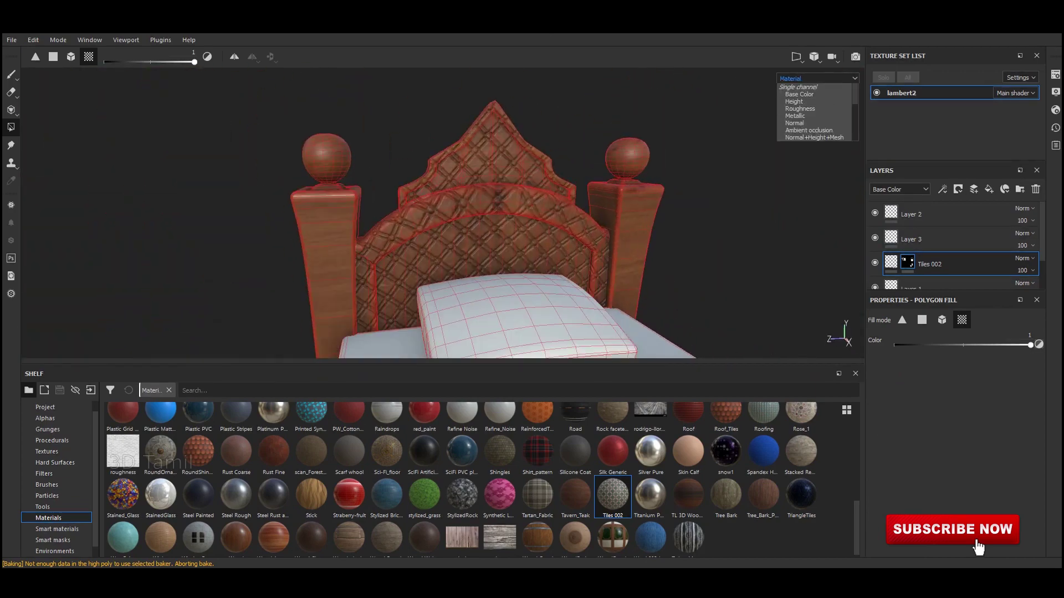
pyautogui.press('F3')
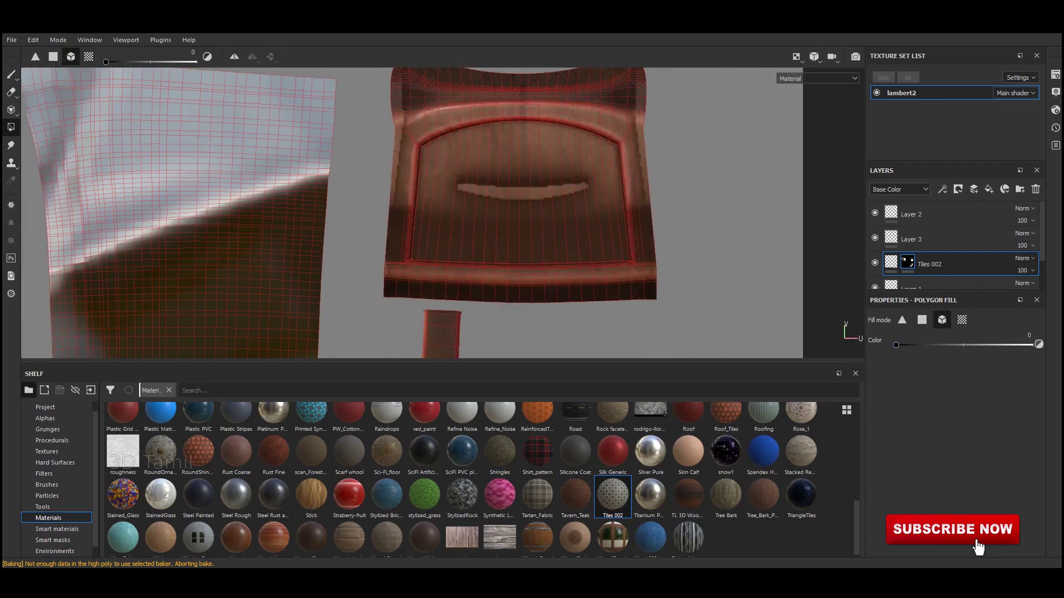
pyautogui.press('f')
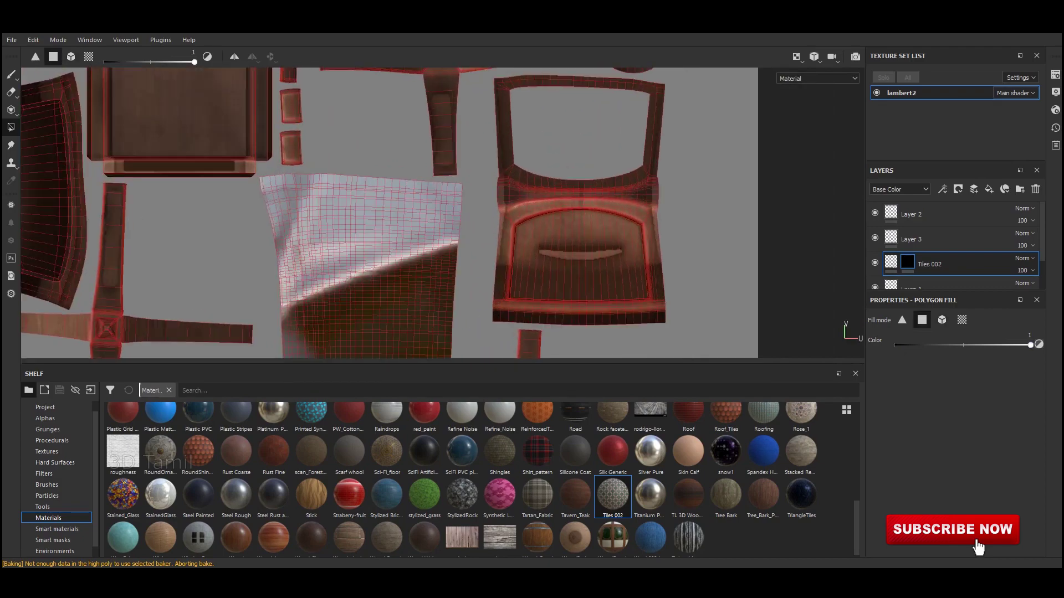
pyautogui.scroll(5, 432, 213)
pyautogui.scroll(-2, 432, 213)
pyautogui.moveTo(638, 333); pyautogui.dragTo(355, 111)
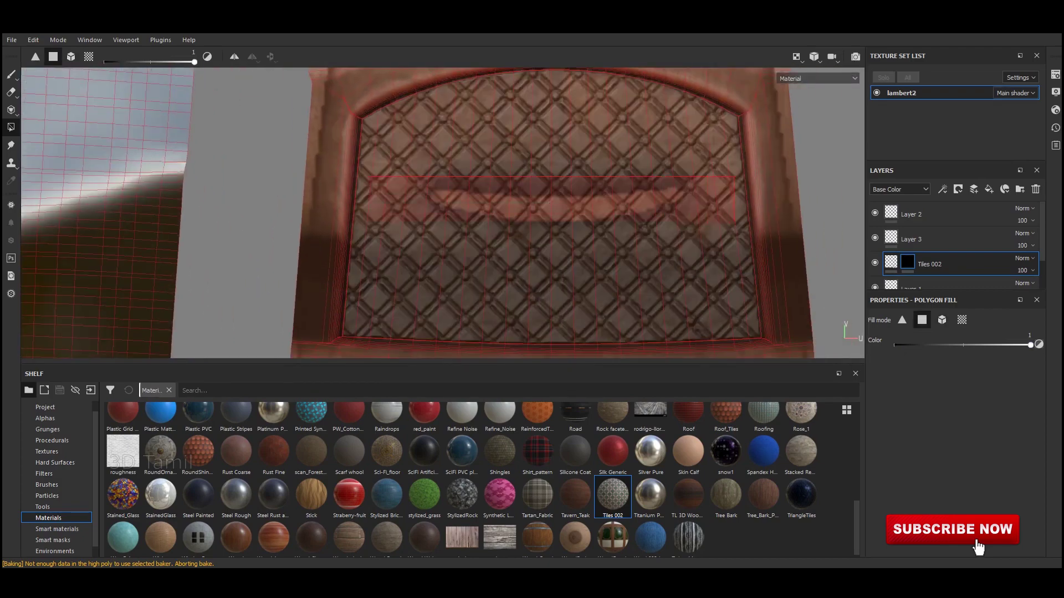
pyautogui.scroll(-4, 443, 213)
pyautogui.scroll(4, 444, 213)
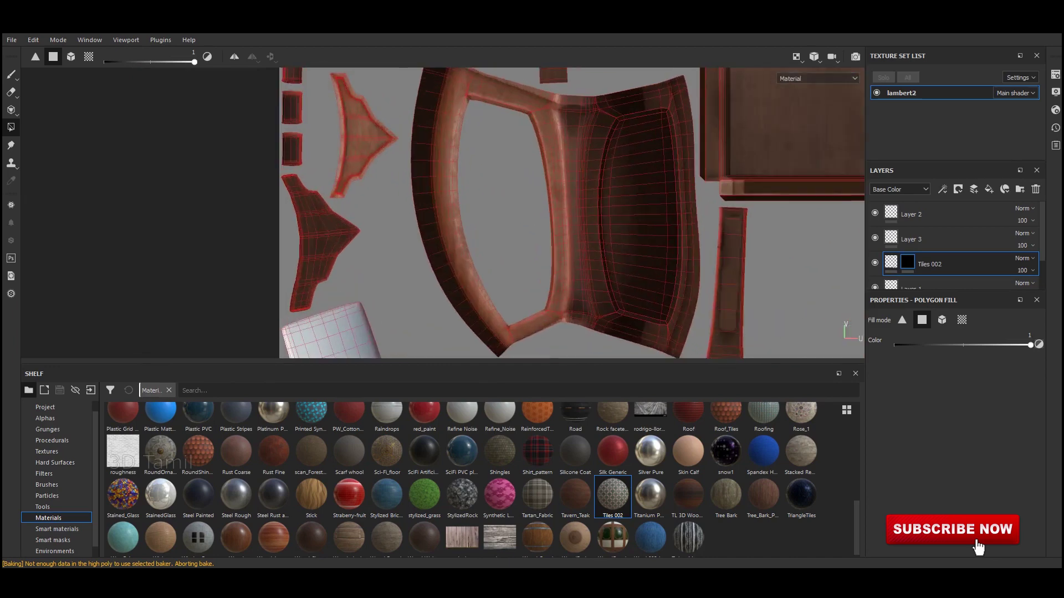
pyautogui.scroll(1, 527, 167)
pyautogui.moveTo(443, 222); pyautogui.dragTo(413, 91, button='middle')
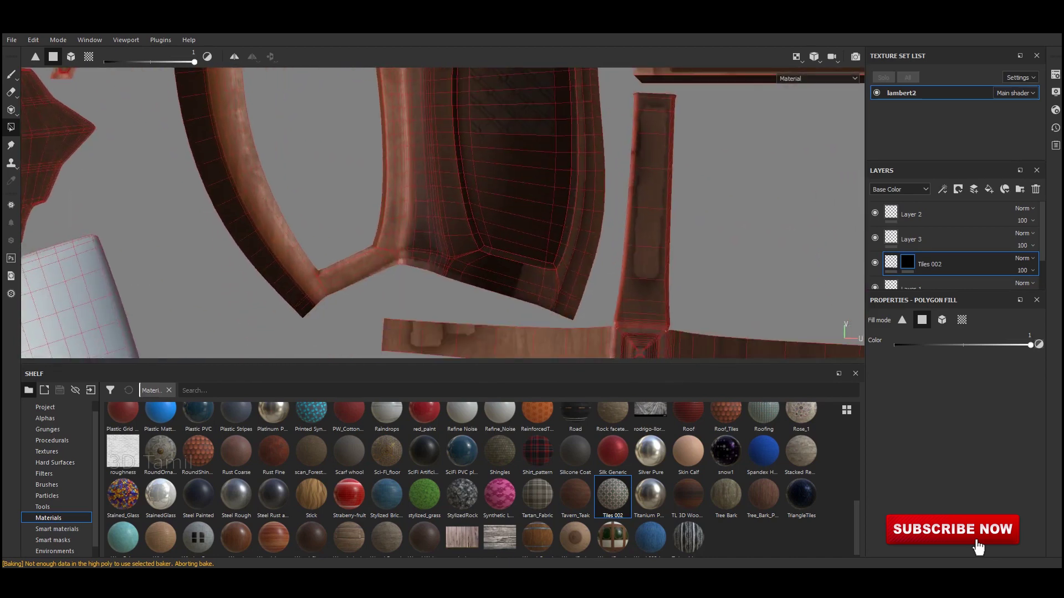
# - Check the panels in 3D, then resume polygon-filling the panel island in UV view
pyautogui.press('F2')
pyautogui.keyDown('alt'); pyautogui.moveTo(443, 221); pyautogui.dragTo(360, 222); pyautogui.keyUp('alt')
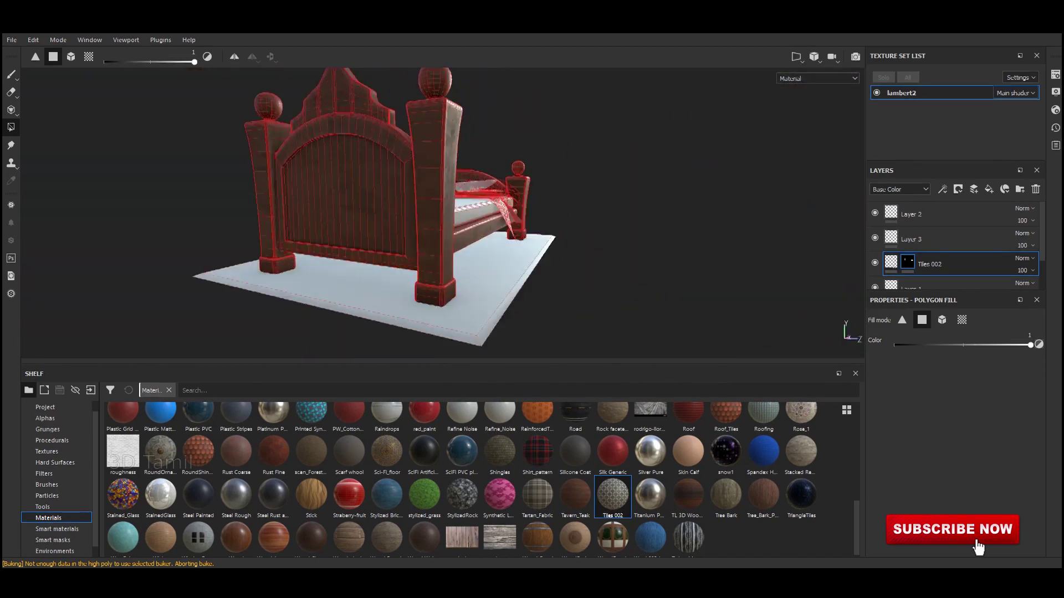
pyautogui.moveTo(443, 222)
pyautogui.keyDown('alt'); pyautogui.mouseDown()
pyautogui.moveTo(361, 221)
pyautogui.moveTo(471, 216)
pyautogui.moveTo(388, 222)
pyautogui.mouseUp(); pyautogui.keyUp('alt')
pyautogui.scroll(3, 443, 222)
pyautogui.press('1')
pyautogui.press('F3')
pyautogui.press('4')
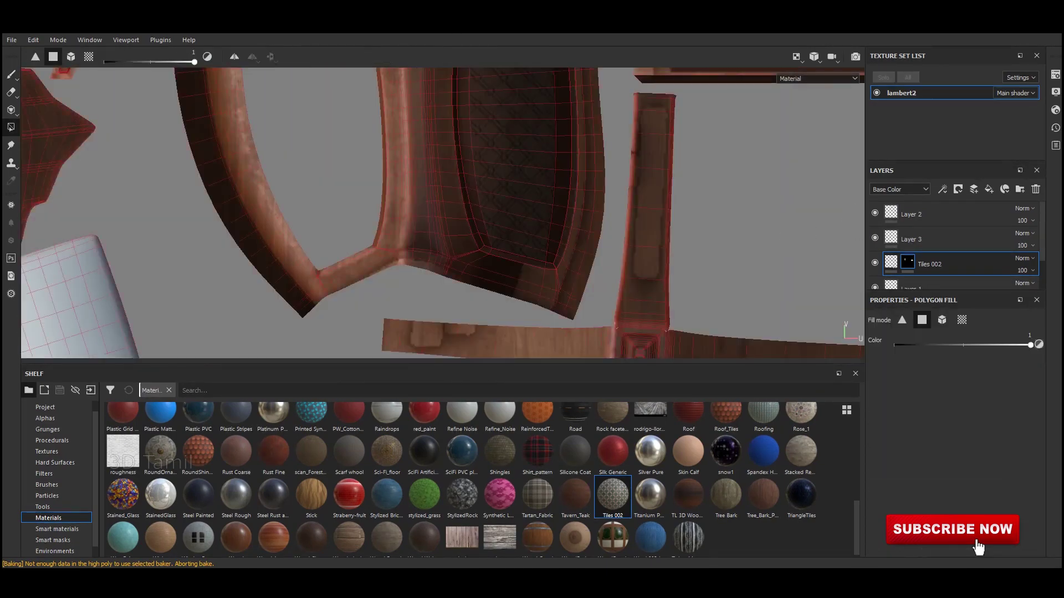
pyautogui.scroll(2, 527, 210)
pyautogui.scroll(2, 526, 211)
pyautogui.scroll(2, 527, 211)
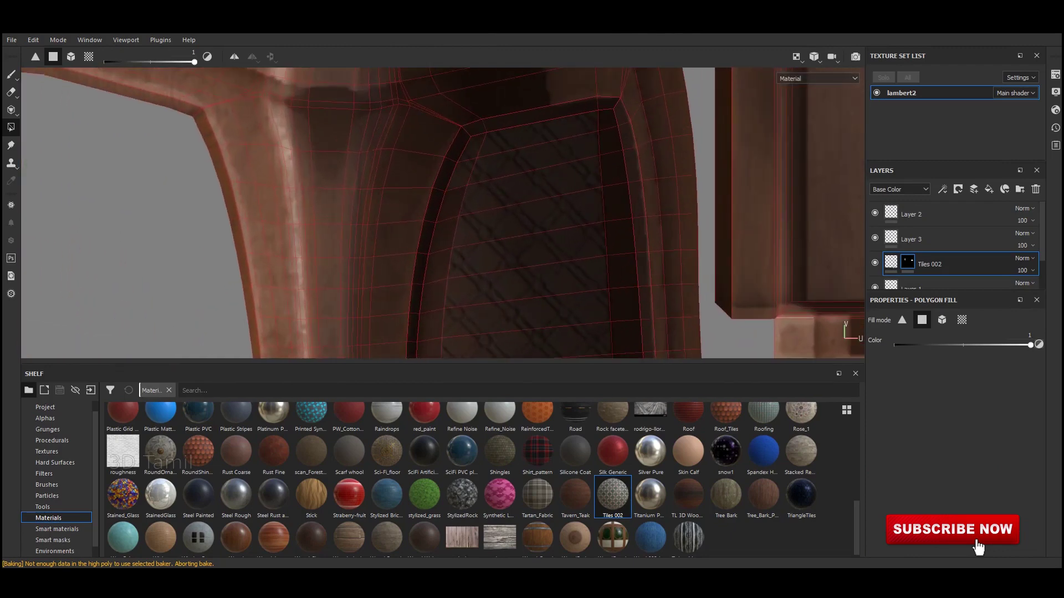
pyautogui.moveTo(443, 221)
pyautogui.keyDown('alt'); pyautogui.mouseDown()
pyautogui.moveTo(421, 216)
pyautogui.moveTo(426, 233)
pyautogui.moveTo(410, 239)
pyautogui.moveTo(432, 210)
pyautogui.moveTo(410, 188)
pyautogui.mouseUp(); pyautogui.keyUp('alt')
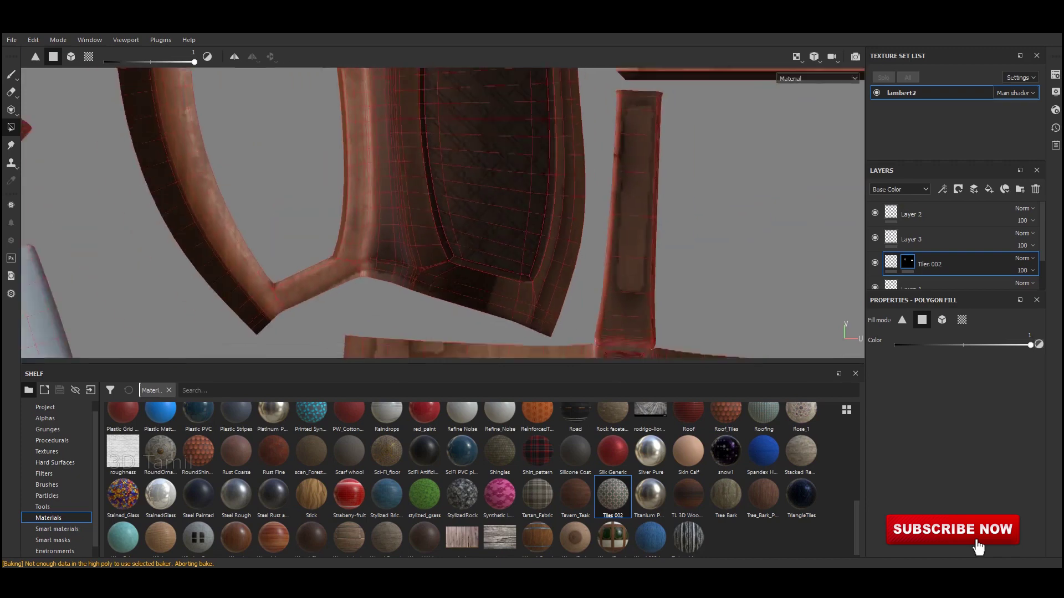
# - Centre the woven panel islands in the UV layout
pyautogui.press('F2')
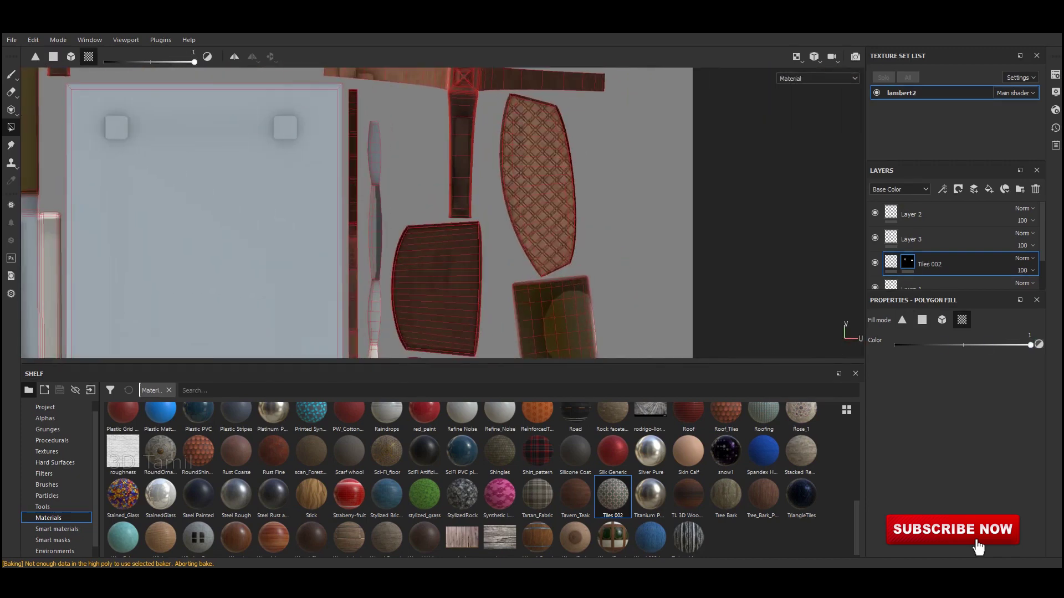
pyautogui.scroll(2, 394, 212)
pyautogui.scroll(2, 463, 123)
pyautogui.scroll(2, 463, 124)
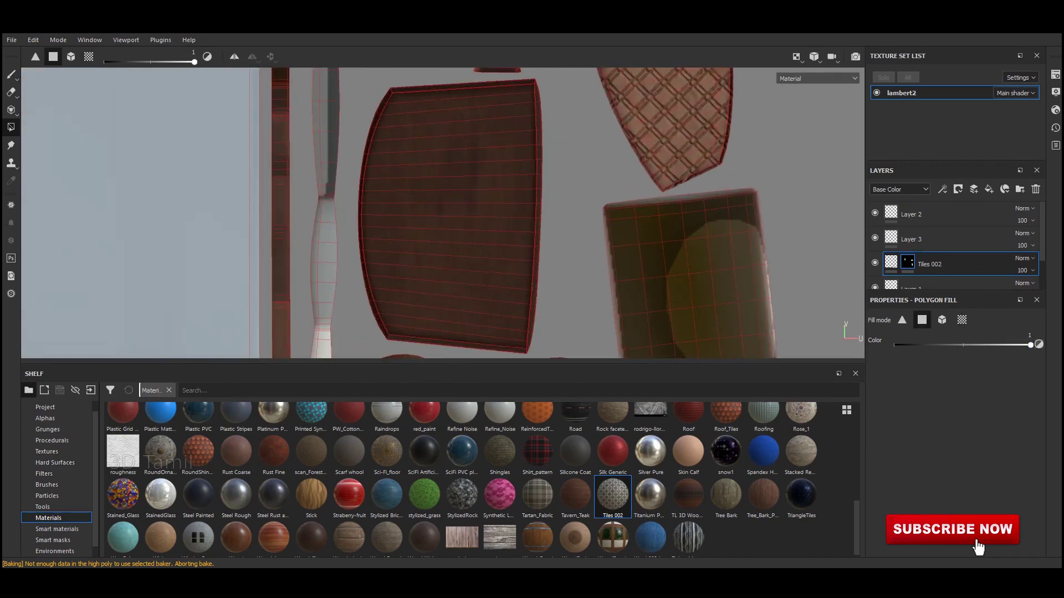
pyautogui.moveTo(444, 250); pyautogui.dragTo(444, 139, button='middle')
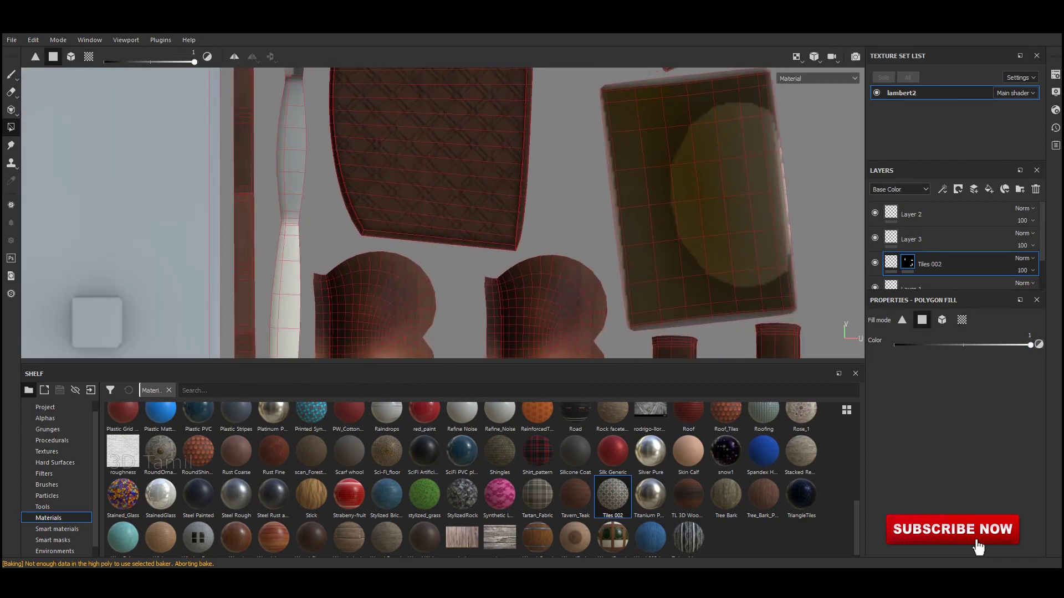
# - Orbit the 3D bed to frame the headboard crest up close
pyautogui.press('F2')
pyautogui.press('1')
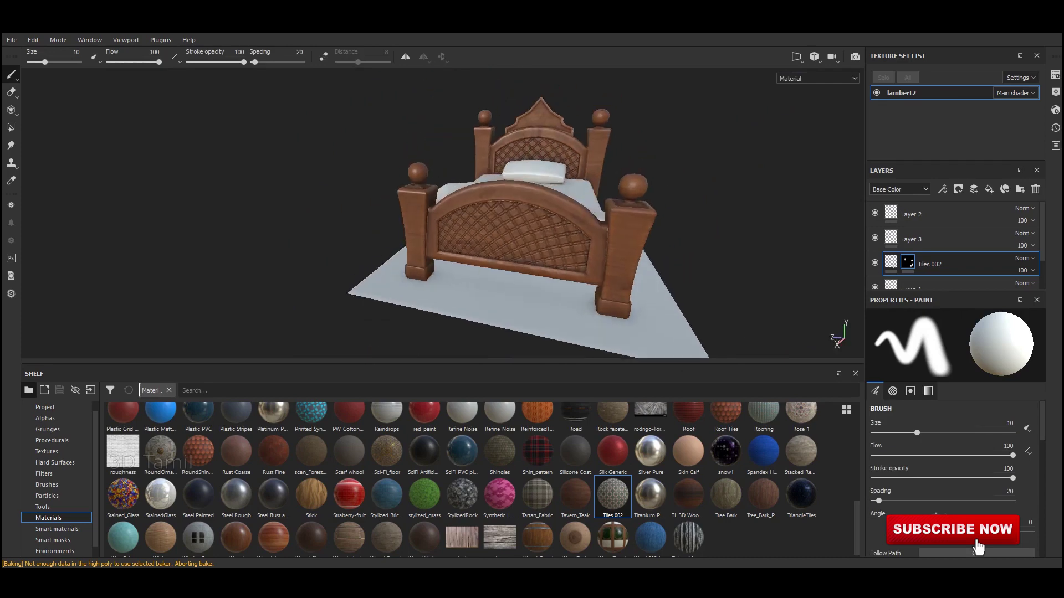
pyautogui.keyDown('alt'); pyautogui.moveTo(388, 166); pyautogui.dragTo(410, 147); pyautogui.keyUp('alt')
pyautogui.keyDown('alt'); pyautogui.moveTo(410, 147); pyautogui.dragTo(421, 177, button='right'); pyautogui.keyUp('alt')
pyautogui.keyDown('alt'); pyautogui.moveTo(421, 177); pyautogui.dragTo(430, 192); pyautogui.keyUp('alt')
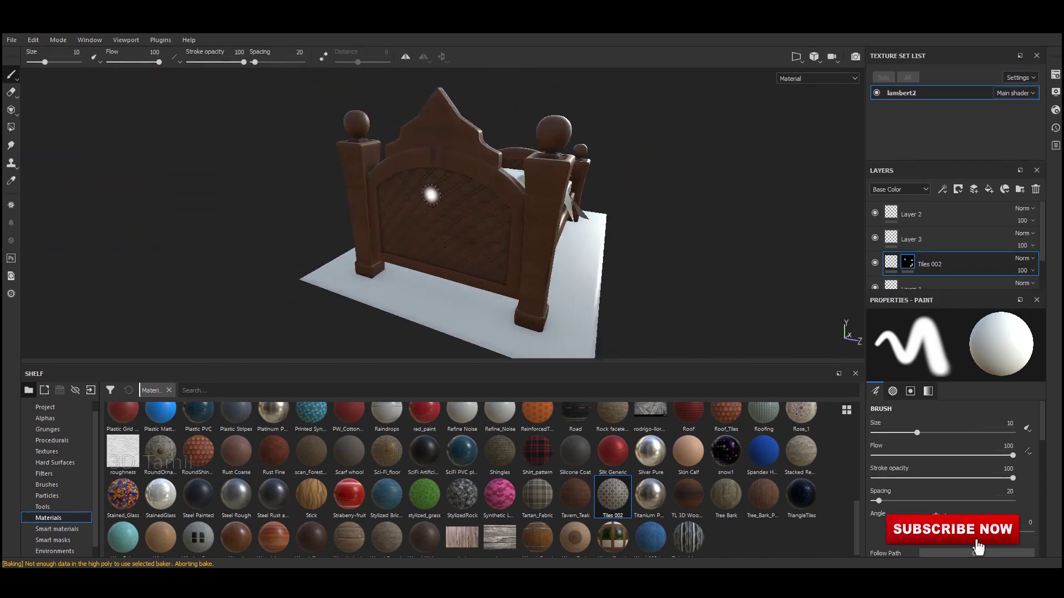
pyautogui.keyDown('alt'); pyautogui.moveTo(430, 193); pyautogui.dragTo(326, 202, button='right'); pyautogui.keyUp('alt')
pyautogui.keyDown('alt'); pyautogui.moveTo(327, 202); pyautogui.dragTo(388, 182); pyautogui.keyUp('alt')
pyautogui.keyDown('alt'); pyautogui.moveTo(388, 183); pyautogui.dragTo(452, 190, button='right'); pyautogui.keyUp('alt')
# - Polygon-fill the headboard crest islands in the Tiles 002 mask in UV view
pyautogui.press('F3')
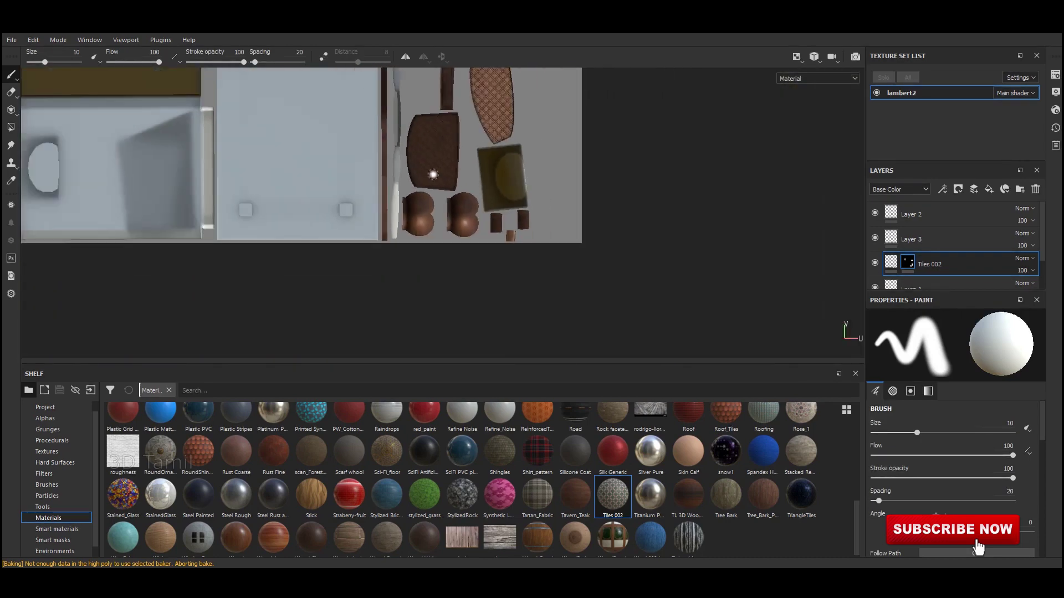
pyautogui.scroll(3, 451, 190)
pyautogui.scroll(3, 290, 209)
pyautogui.scroll(3, 339, 220)
pyautogui.press('4')
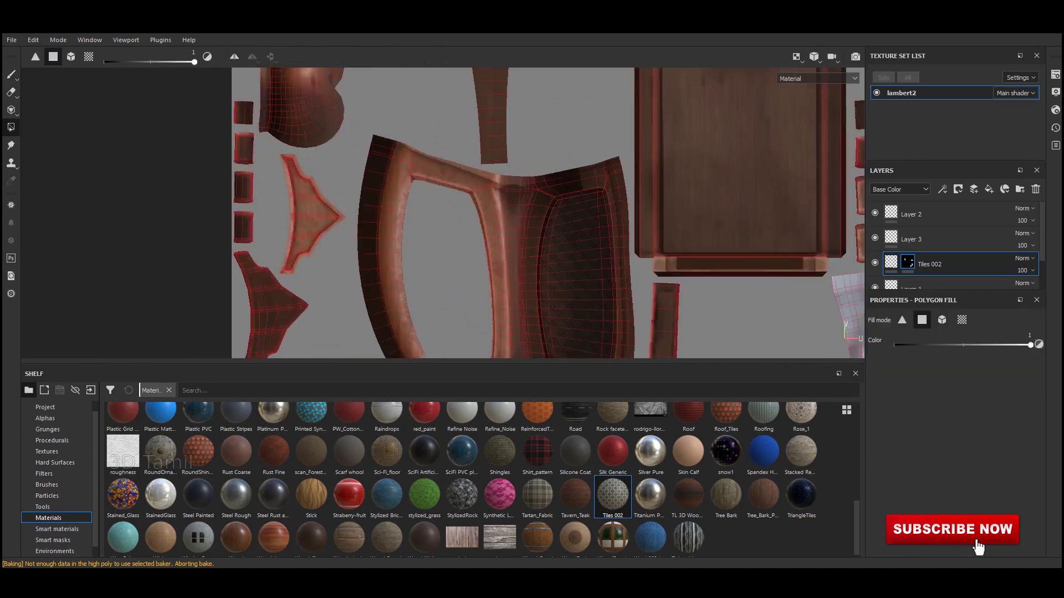
pyautogui.scroll(3, 339, 221)
pyautogui.scroll(2, 340, 220)
pyautogui.scroll(2, 340, 221)
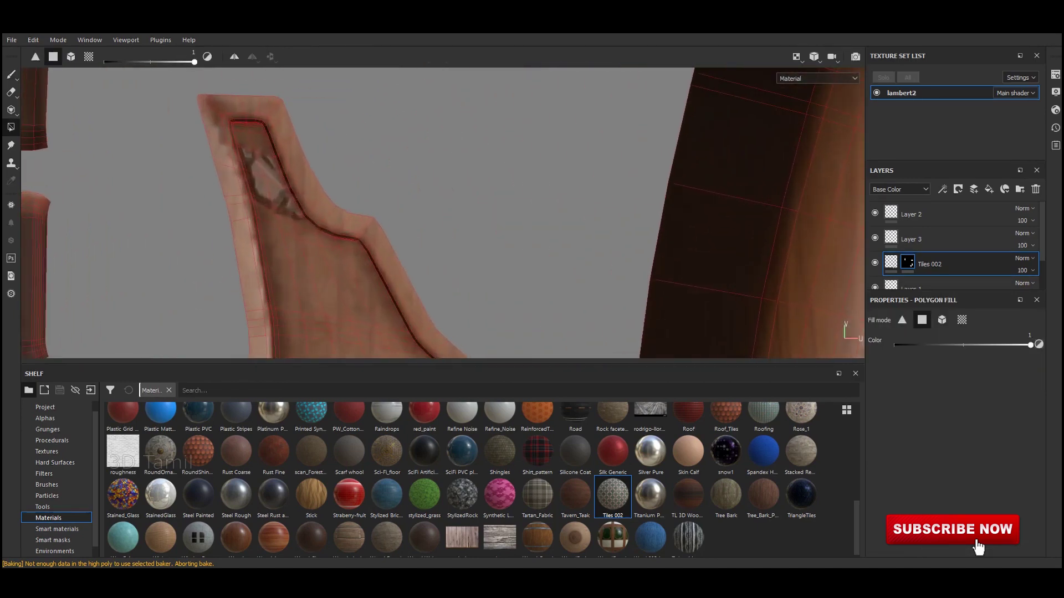
pyautogui.scroll(2, 340, 220)
pyautogui.moveTo(340, 220); pyautogui.dragTo(309, 137, button='middle')
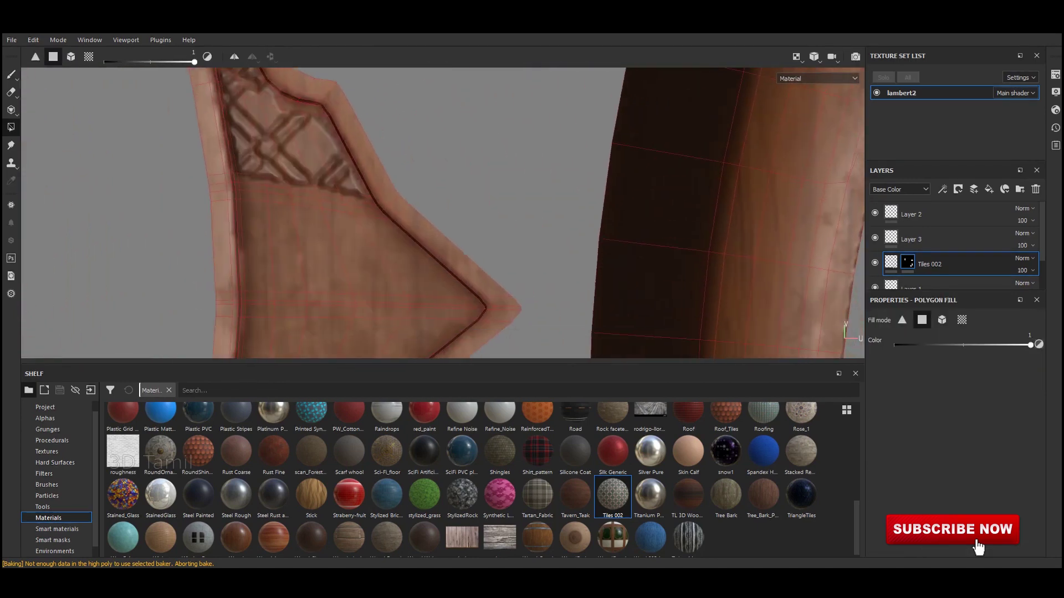
pyautogui.moveTo(340, 221); pyautogui.dragTo(354, 89, button='middle')
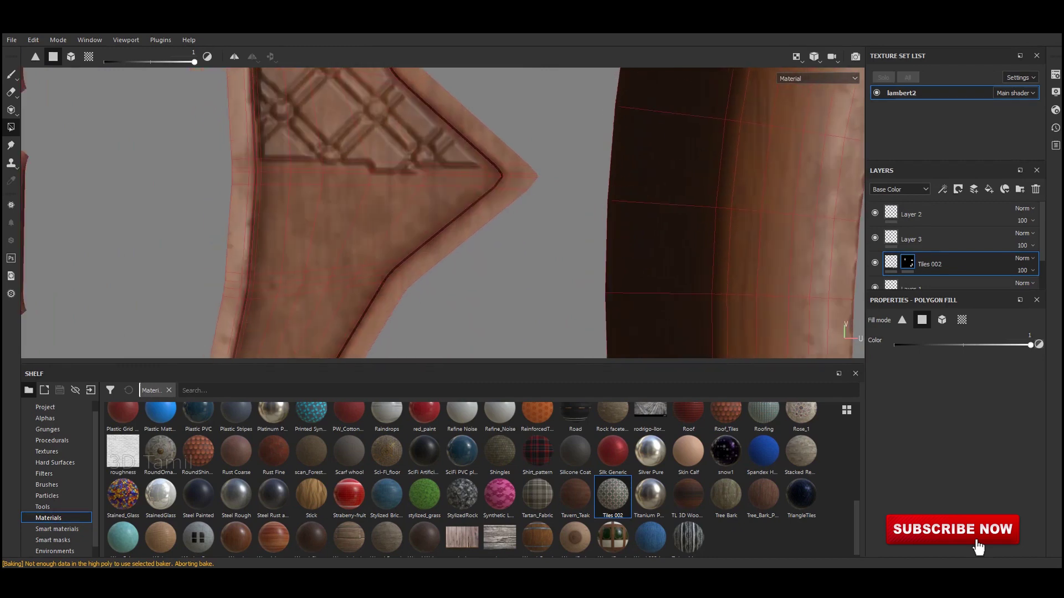
pyautogui.moveTo(340, 221); pyautogui.dragTo(406, 93, button='middle')
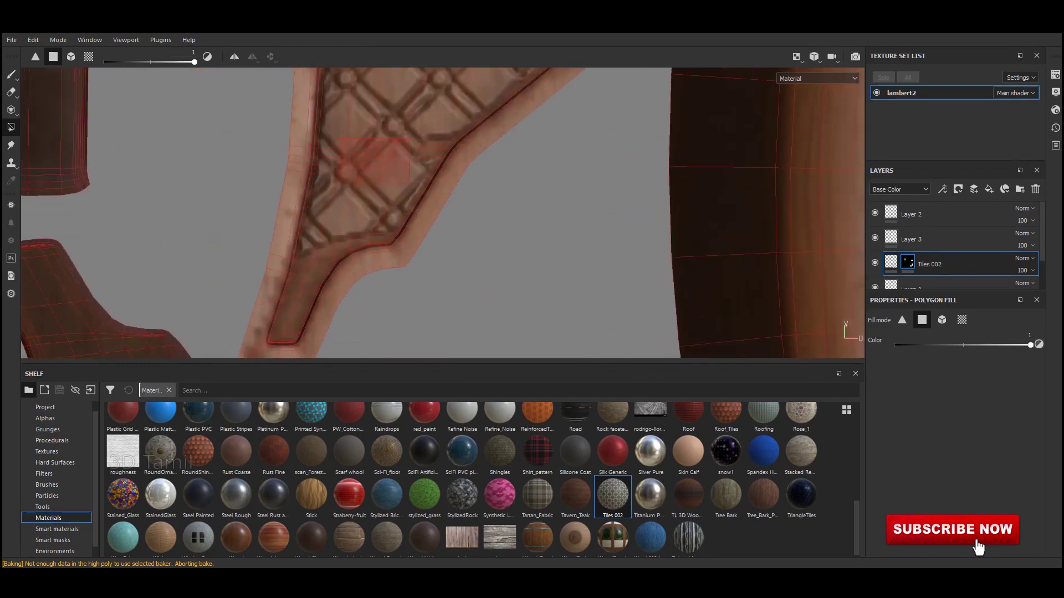
pyautogui.scroll(2, 340, 221)
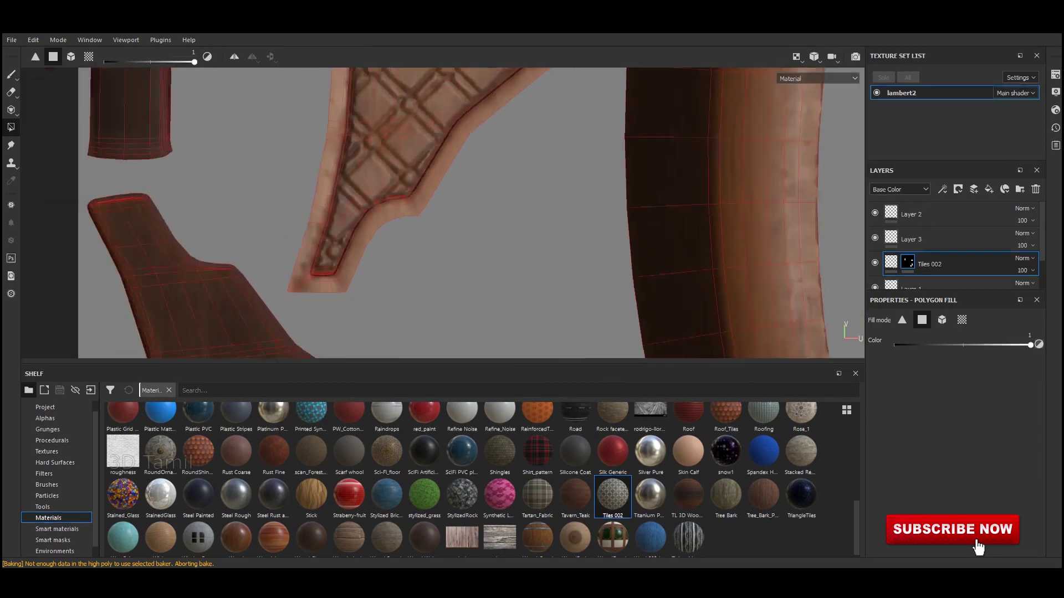
# - Return to the framed 3D bed and enlarge the shelf area
pyautogui.press('F2')
pyautogui.press('1')
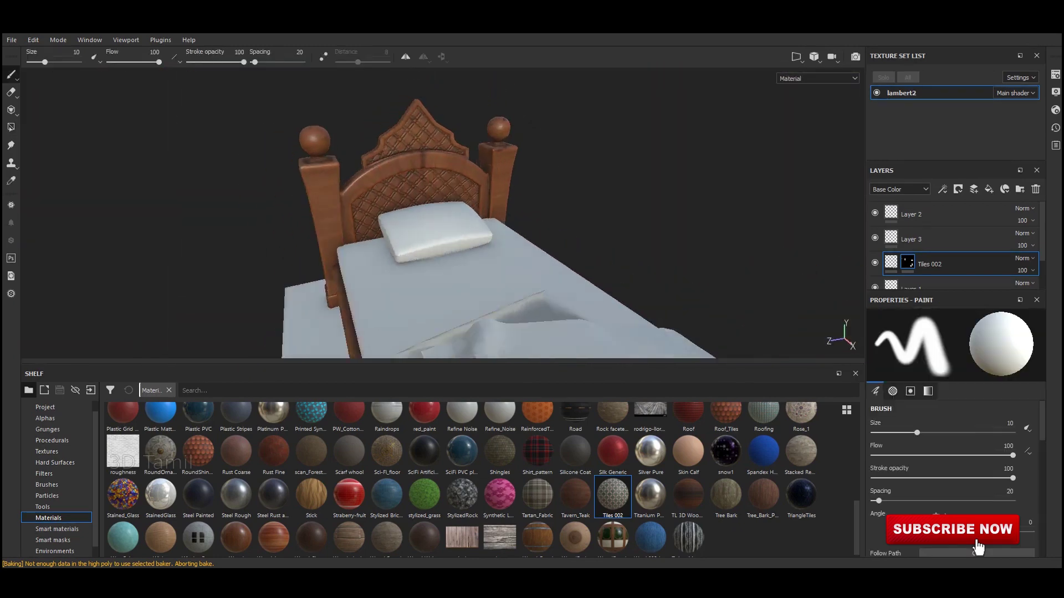
pyautogui.press('f')
pyautogui.keyDown('alt'); pyautogui.moveTo(558, 189); pyautogui.dragTo(719, 232); pyautogui.keyUp('alt')
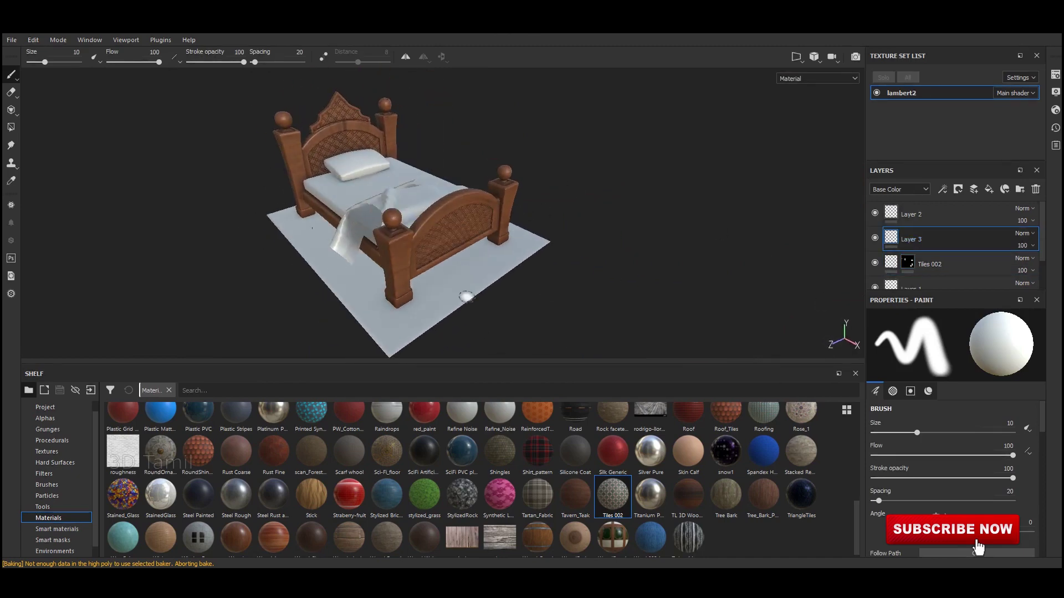
pyautogui.moveTo(444, 365); pyautogui.dragTo(443, 322)
pyautogui.keyDown('alt'); pyautogui.moveTo(387, 221); pyautogui.dragTo(442, 191); pyautogui.keyUp('alt')
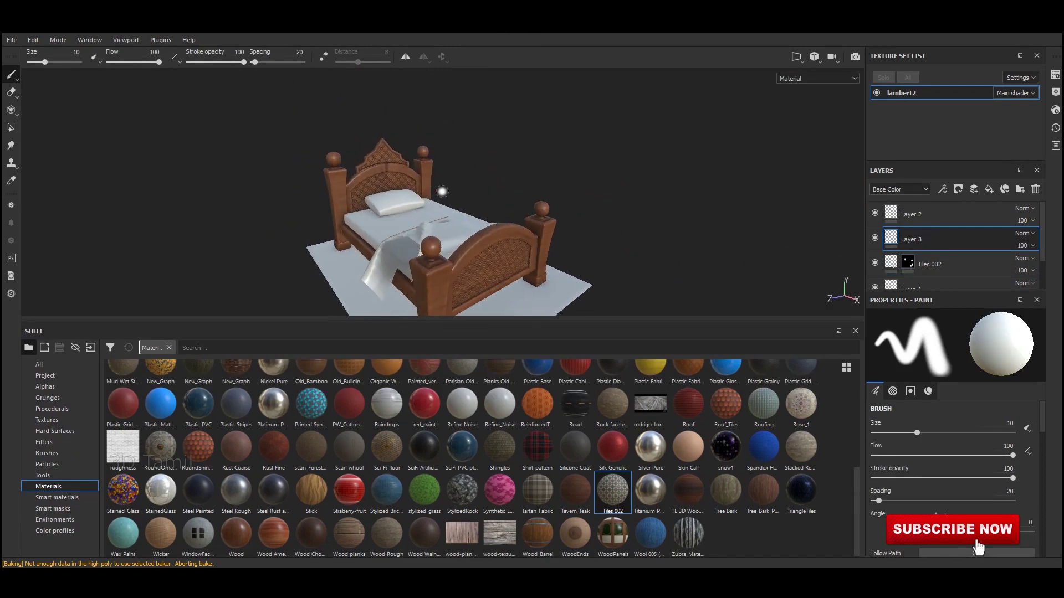
# - Drag the Bone Stylized smart material onto the layer stack for the mattress
pyautogui.click(57, 497)
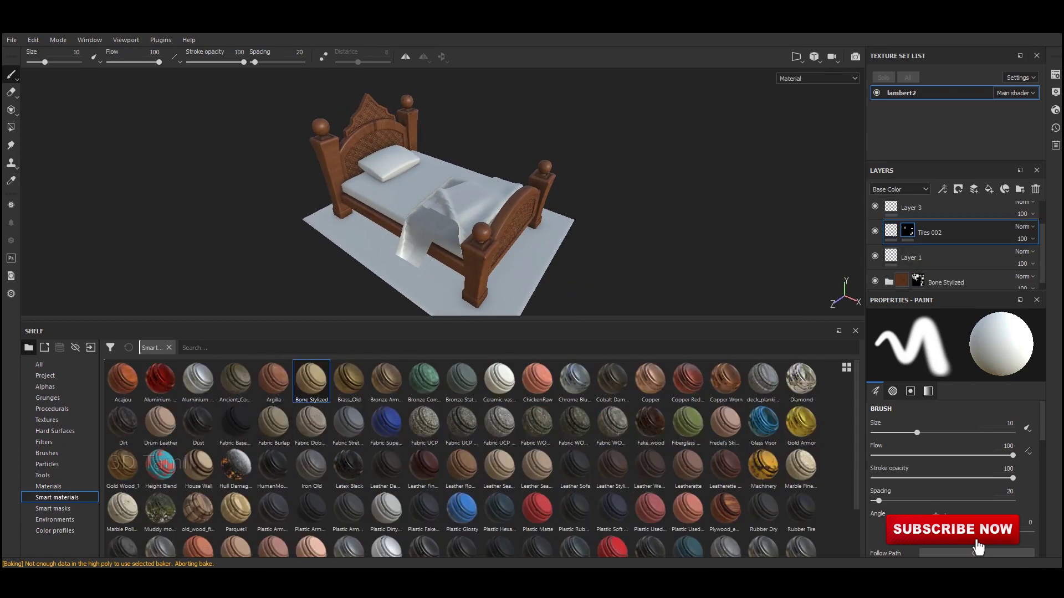
pyautogui.moveTo(312, 382); pyautogui.dragTo(918, 282)
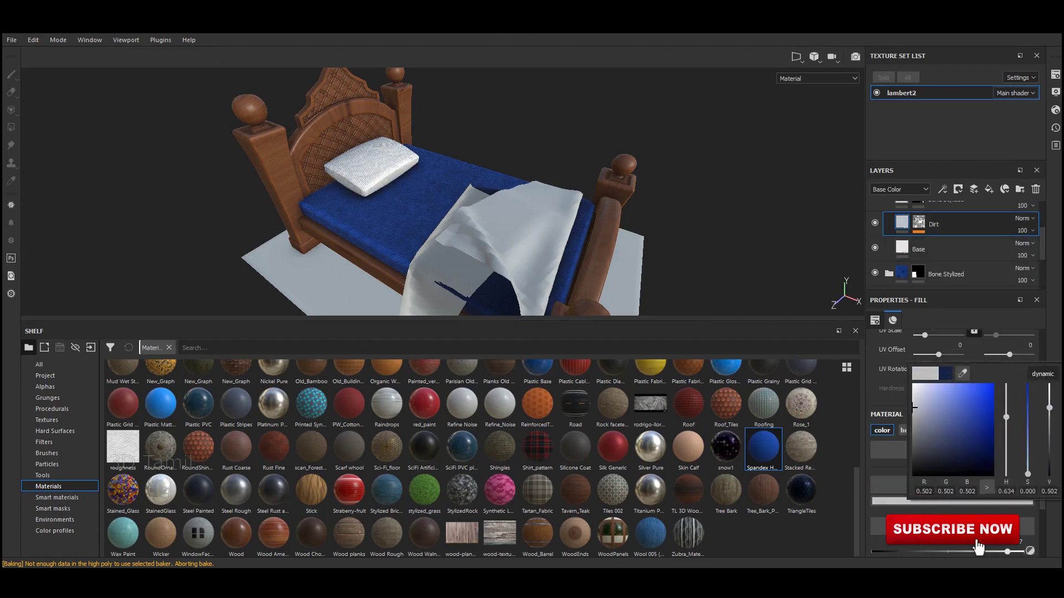
# - Dismiss the colour picker after choosing blue and switch to Polygon Fill
pyautogui.press('Escape')
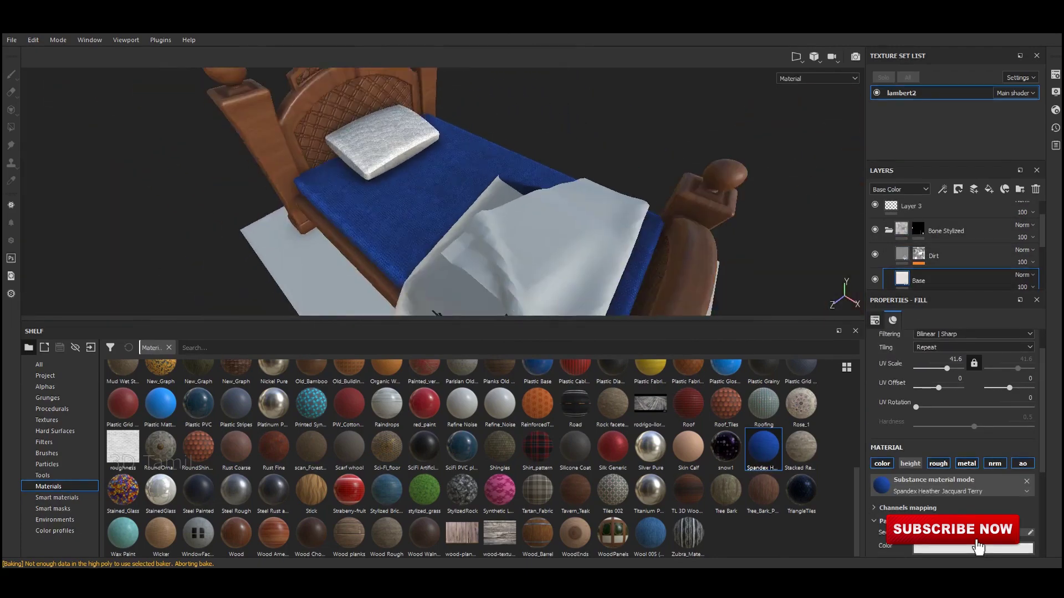
pyautogui.press('4')
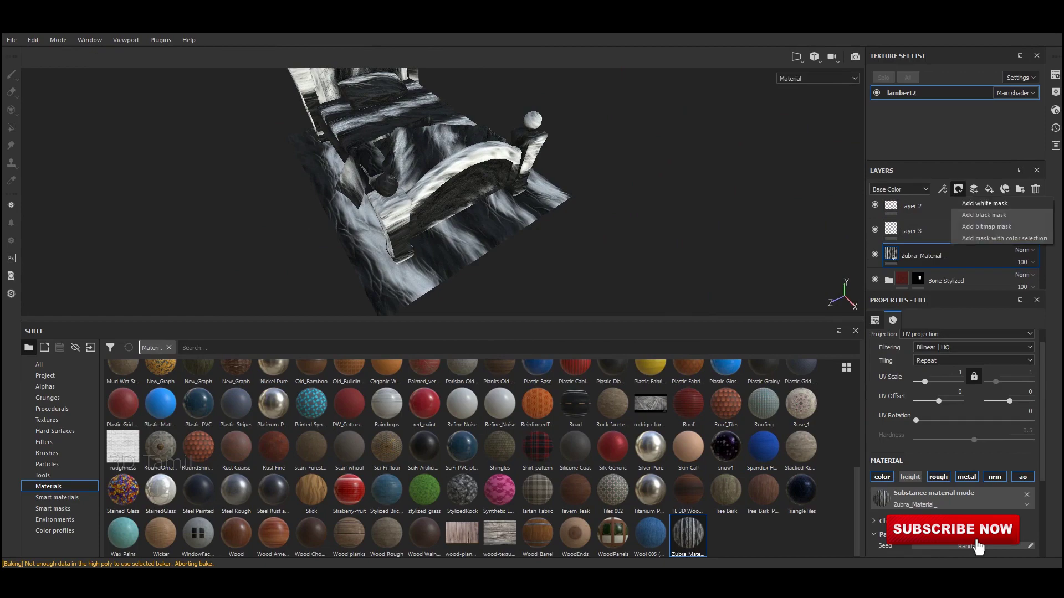
# - Hide the Zubra_Material stripes behind a black mask
pyautogui.click(984, 215)
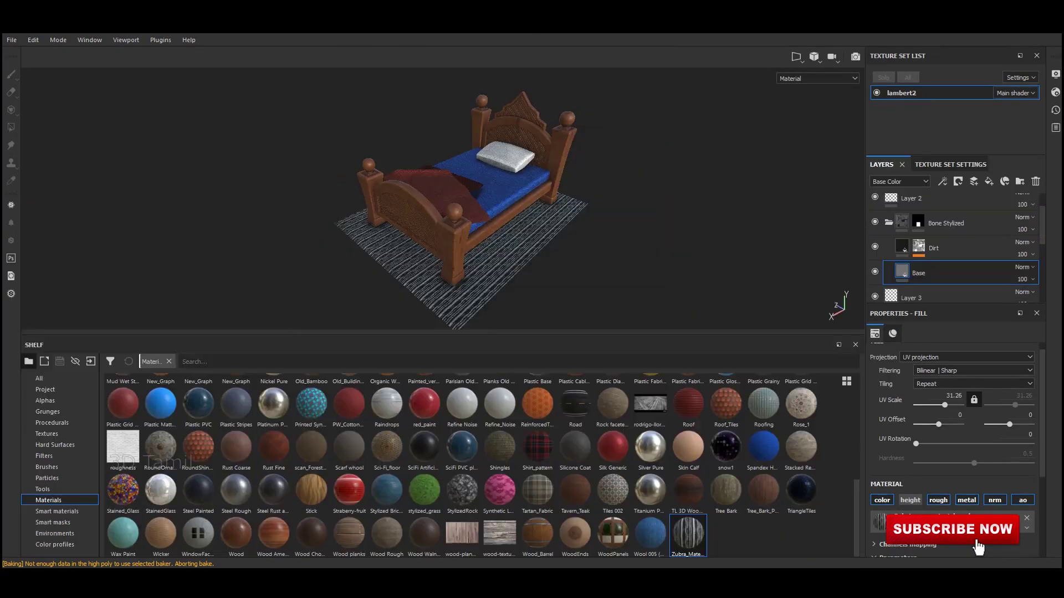
# - Scroll the shelf to the top and show the bed in path-traced Iray rendering
pyautogui.scroll(10, 459, 466)
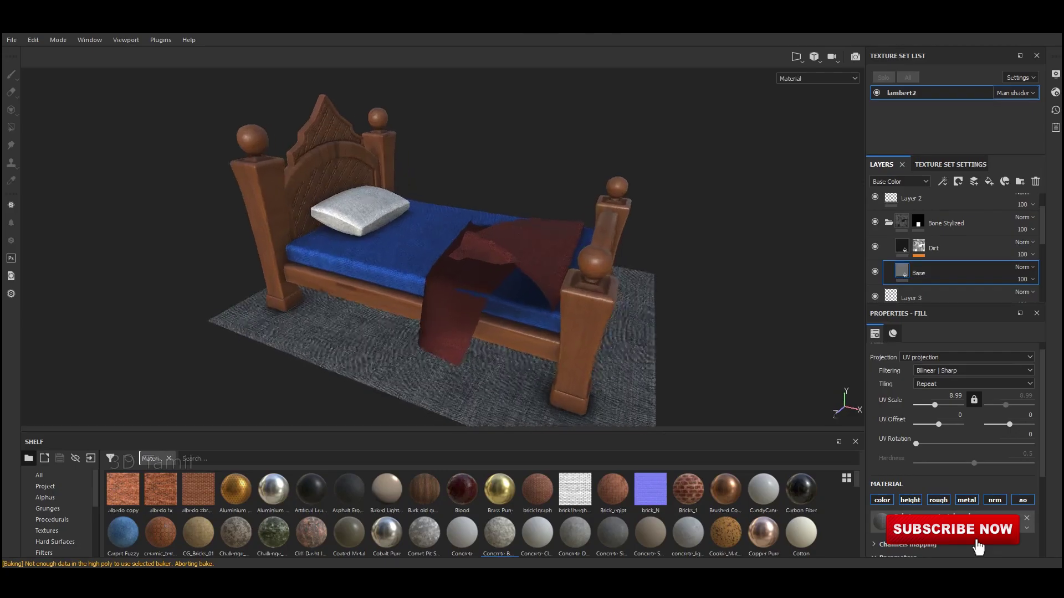
pyautogui.press('F10')
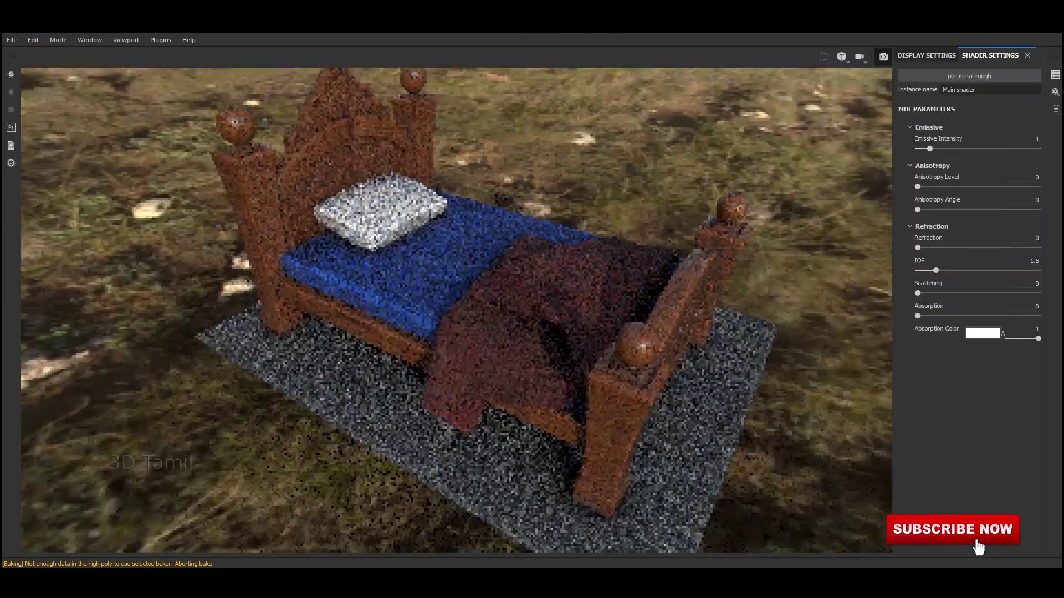